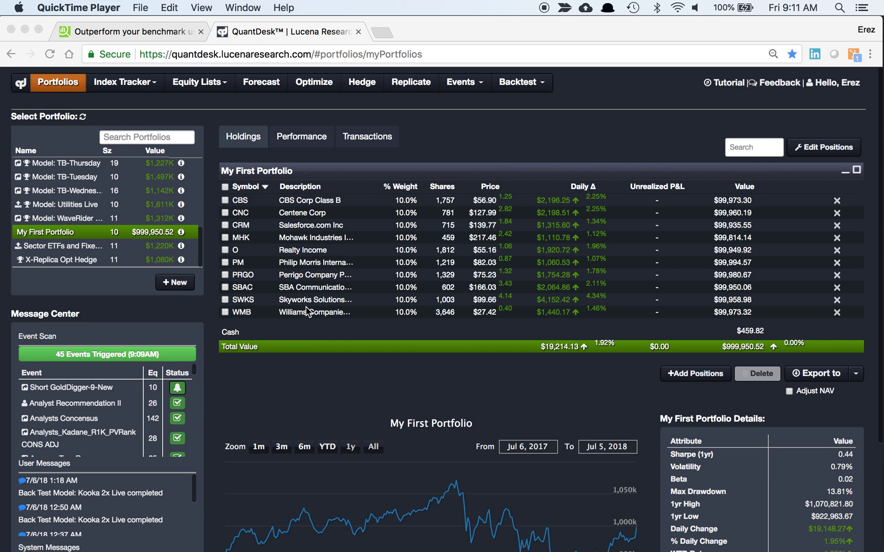
# Create a new portfolio named 'My First Portfolio I' and begin its setup.
pyautogui.click(179, 289)
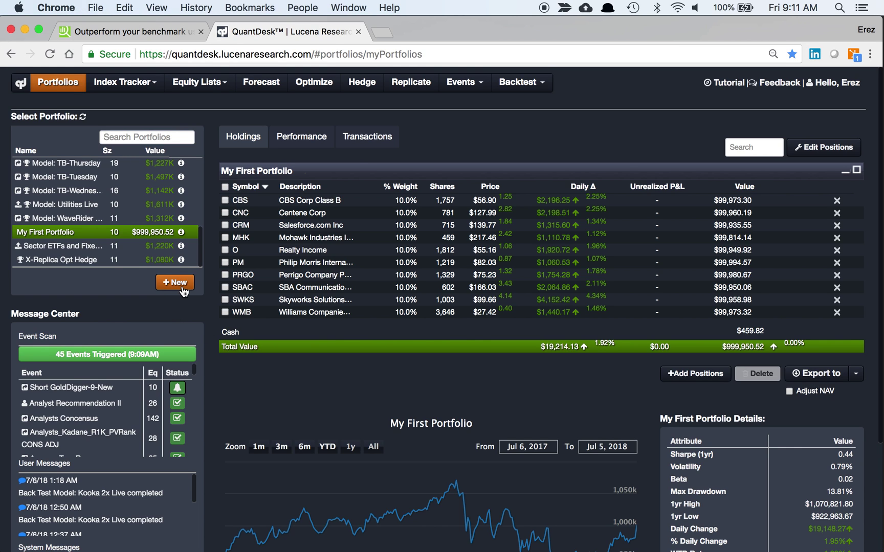
pyautogui.click(175, 283)
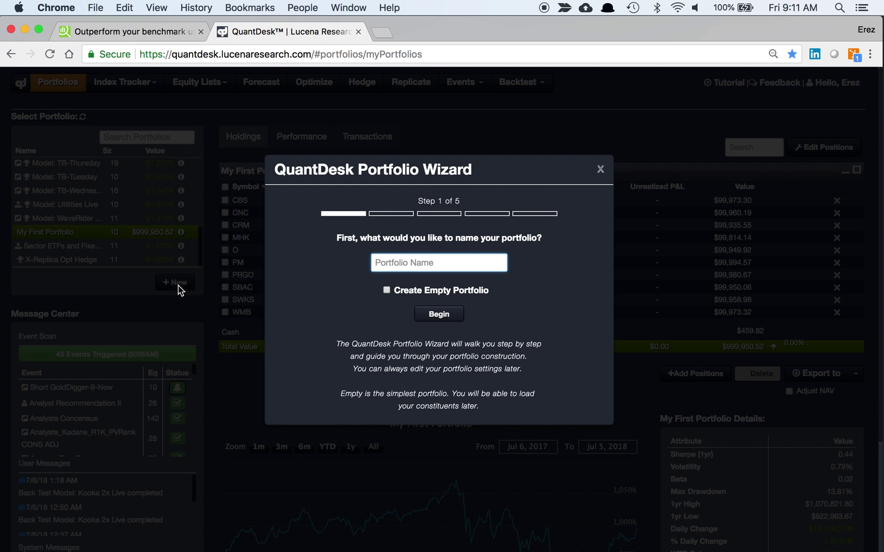
pyautogui.write('My First Portfolio I')
pyautogui.click(432, 316)
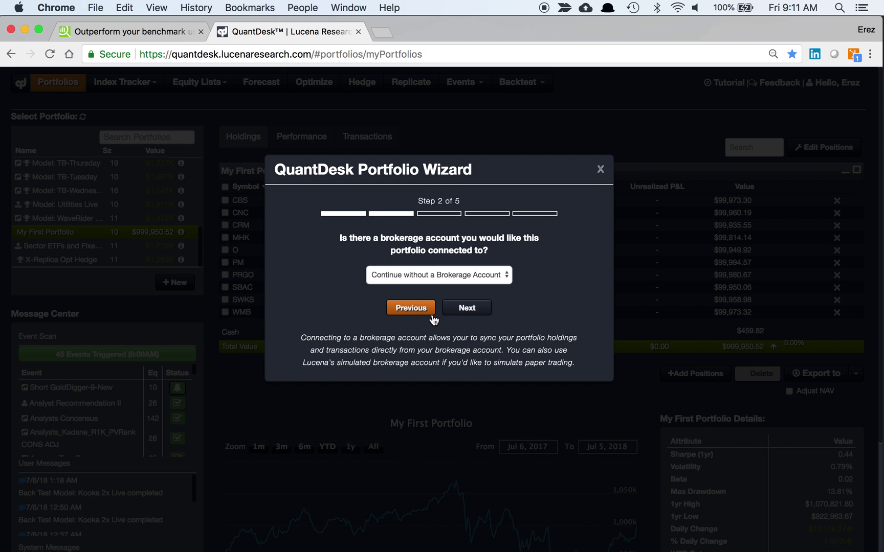
# Continue without a brokerage account to the initial cash step.
pyautogui.click(508, 275)
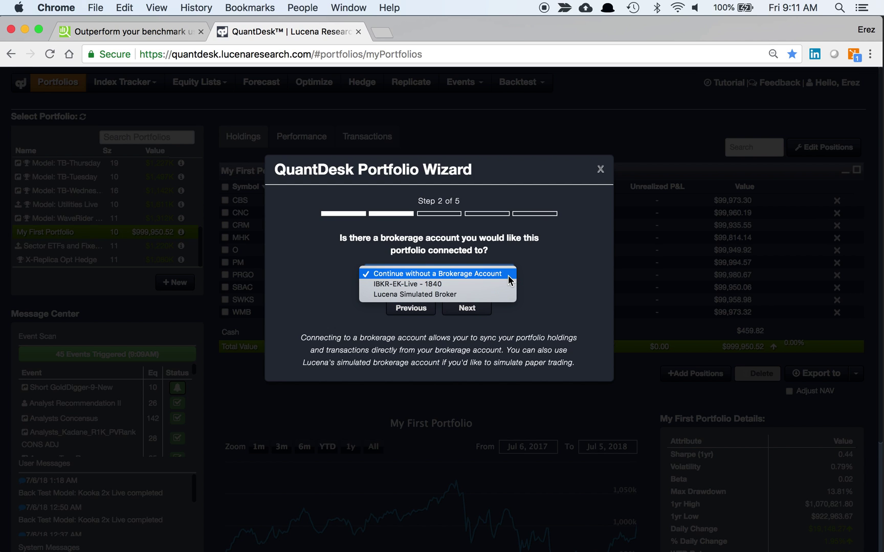
pyautogui.click(500, 273)
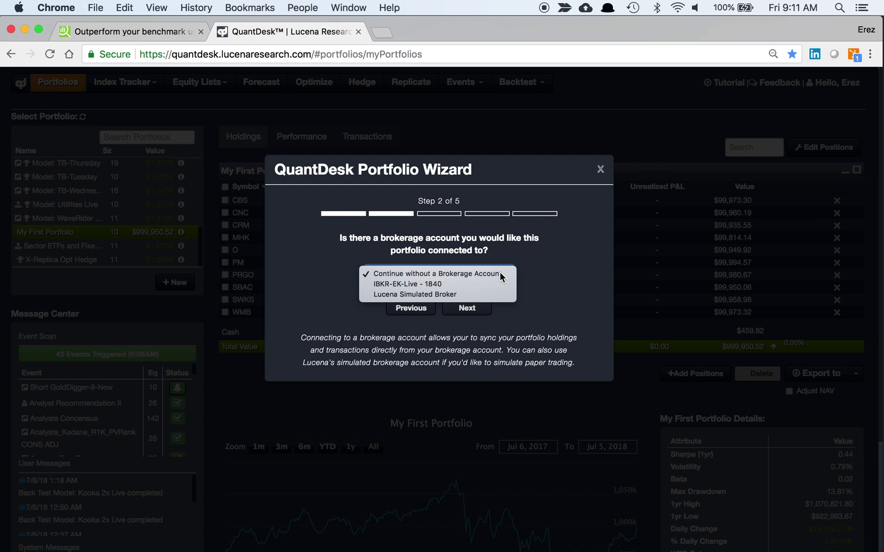
pyautogui.click(471, 309)
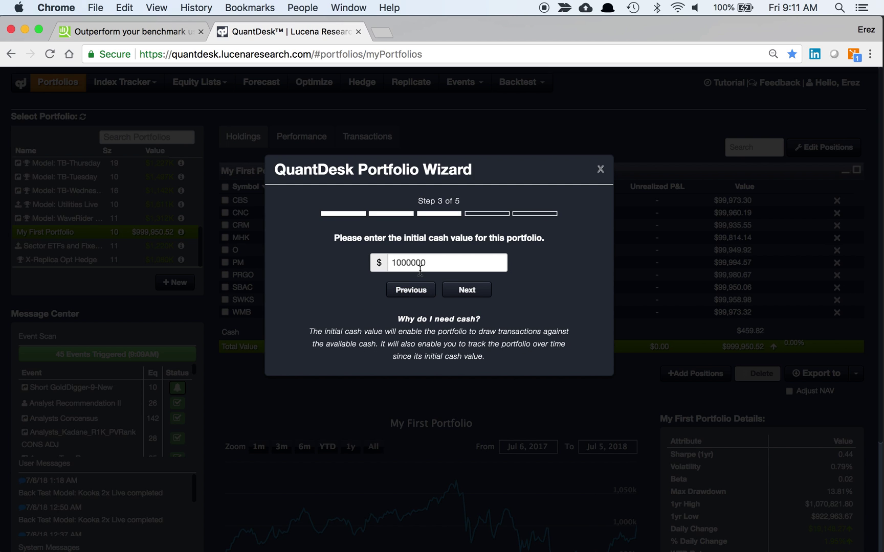
# Accept $1000000 initial cash and add AAPL as a holding.
pyautogui.click(464, 293)
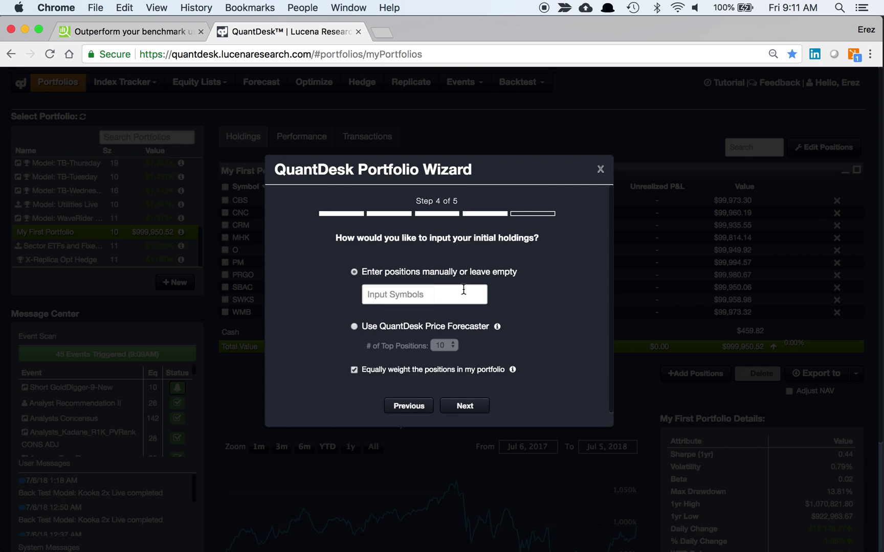
pyautogui.click(381, 293)
pyautogui.write('aa')
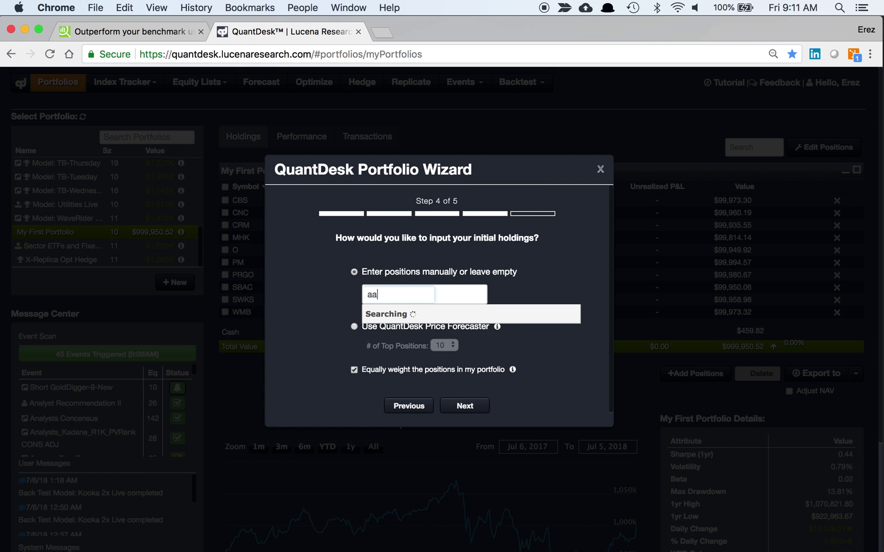
pyautogui.write('pl')
pyautogui.press('Return')
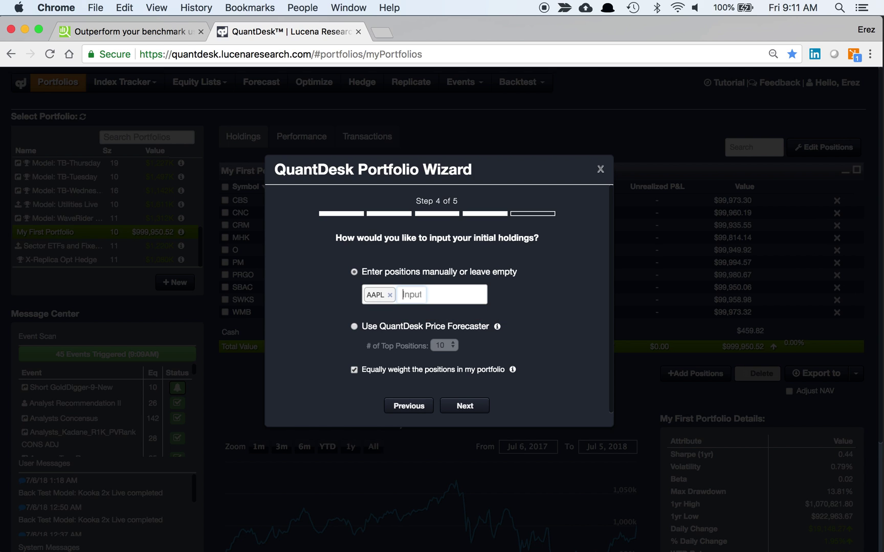
# Let the QuantDesk Price Forecaster pick 10 equally weighted stocks, then save the portfolio.
pyautogui.click(354, 327)
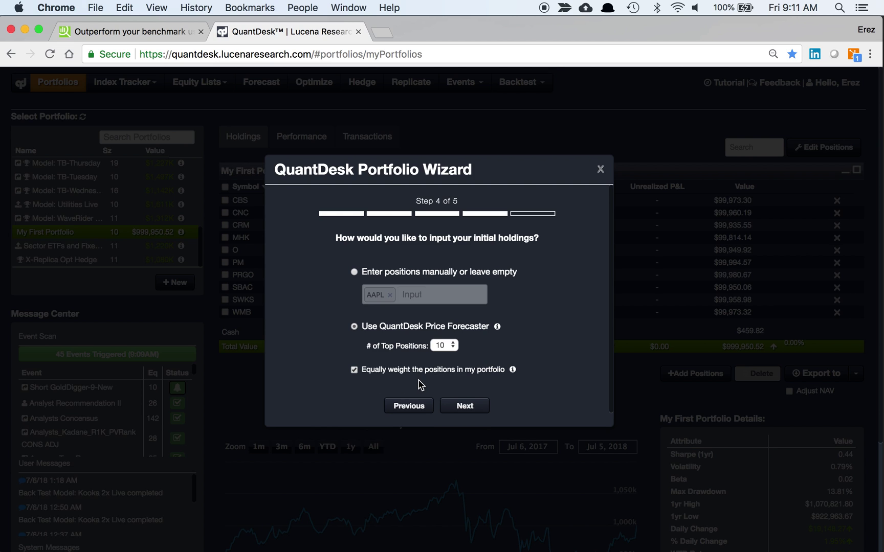
pyautogui.click(465, 406)
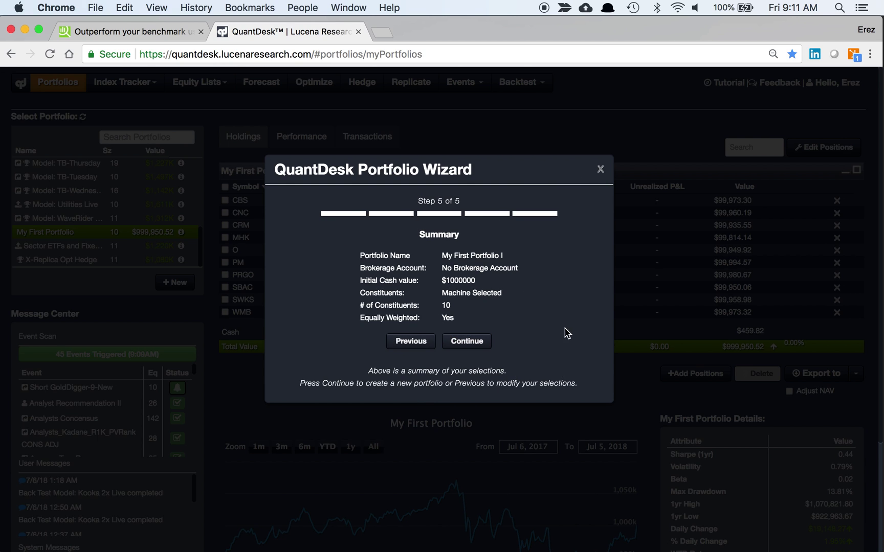
pyautogui.click(478, 341)
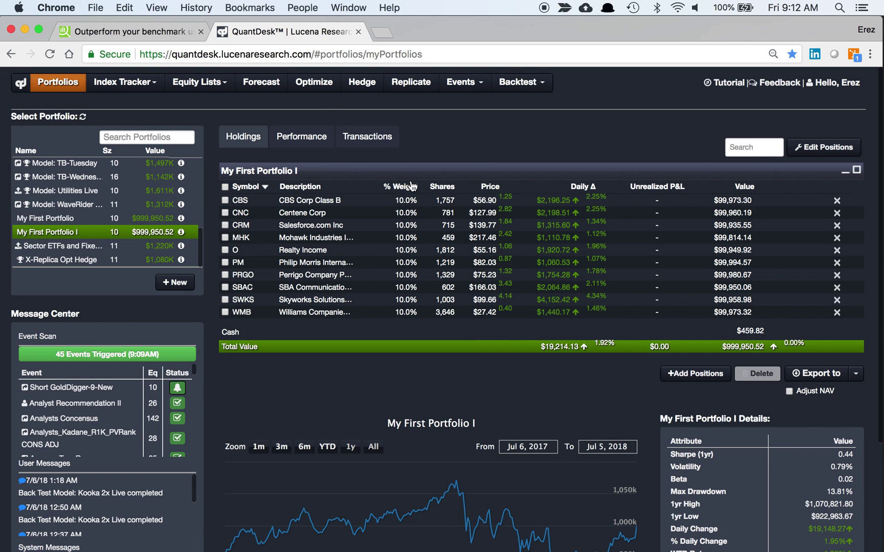
# Open the Optimize wizard for My First Portfolio I from the top navigation.
pyautogui.click(313, 83)
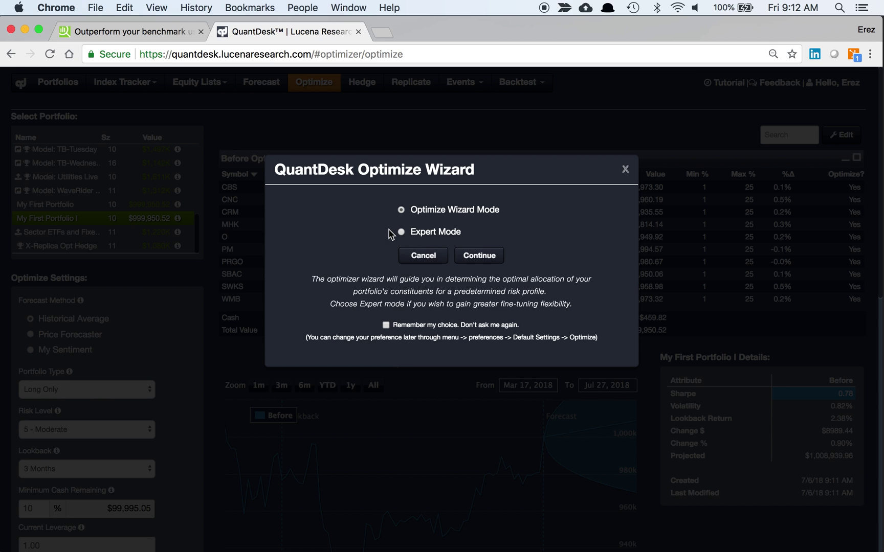
# Use Optimize Wizard Mode on My First Portfolio I with risk level 5 - Moderate.
pyautogui.click(479, 257)
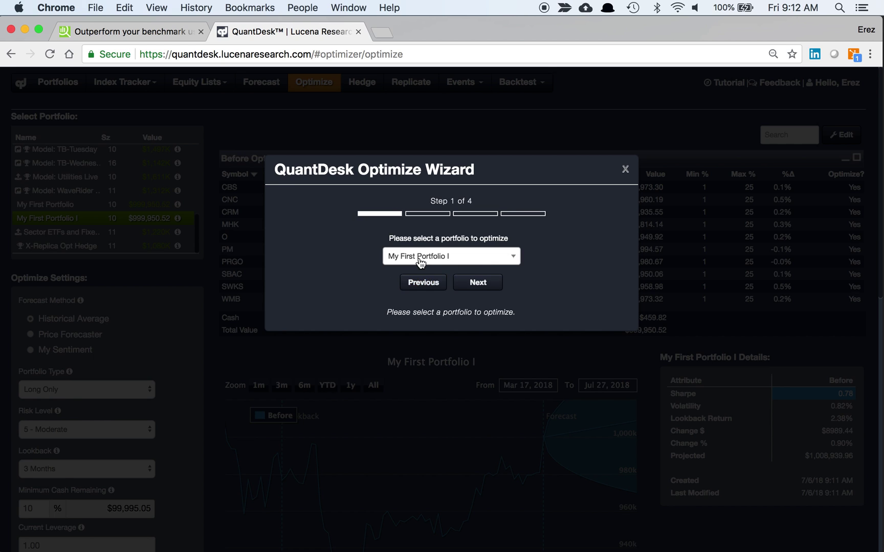
pyautogui.click(492, 288)
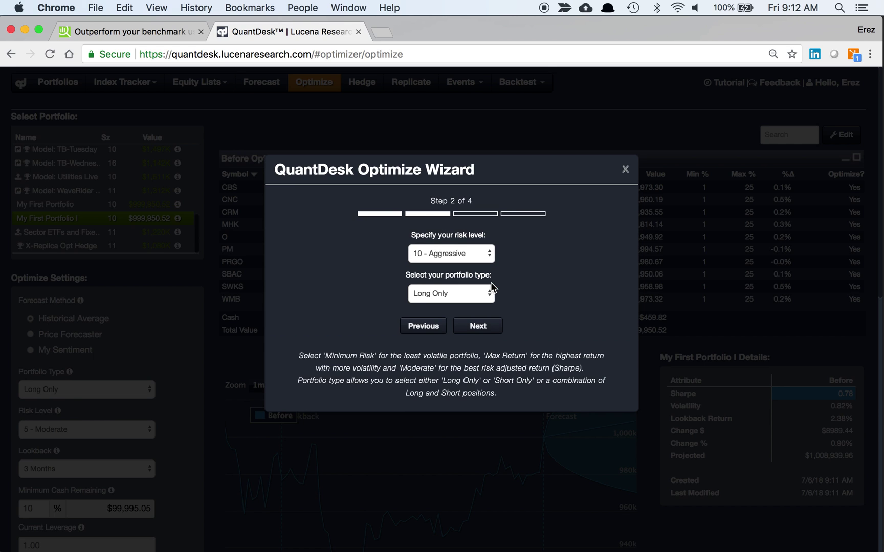
pyautogui.click(444, 252)
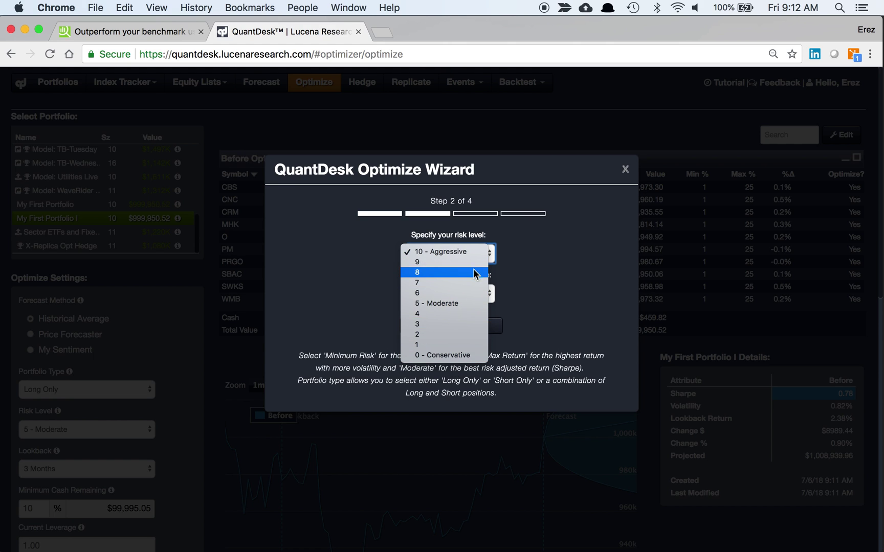
pyautogui.click(455, 304)
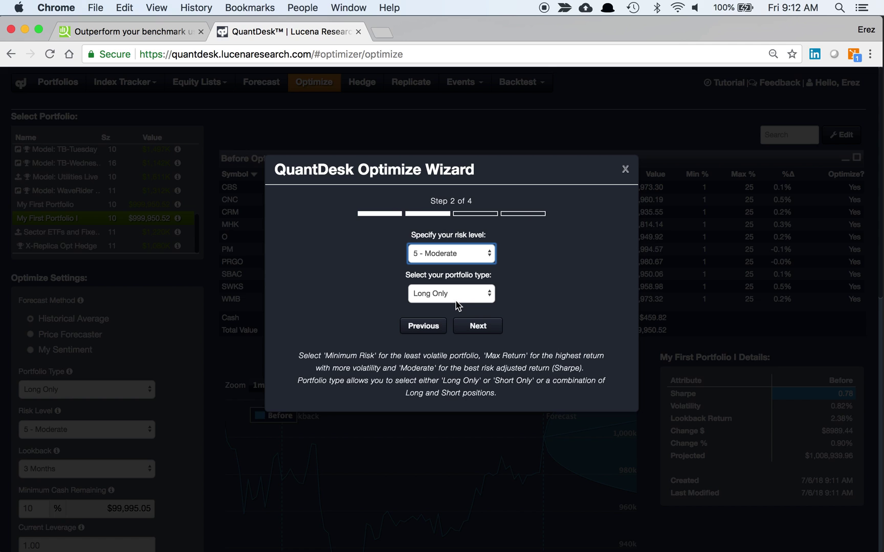
# Keep Long Only, accept 1% to 25% allocation limits, and run the optimization.
pyautogui.click(476, 296)
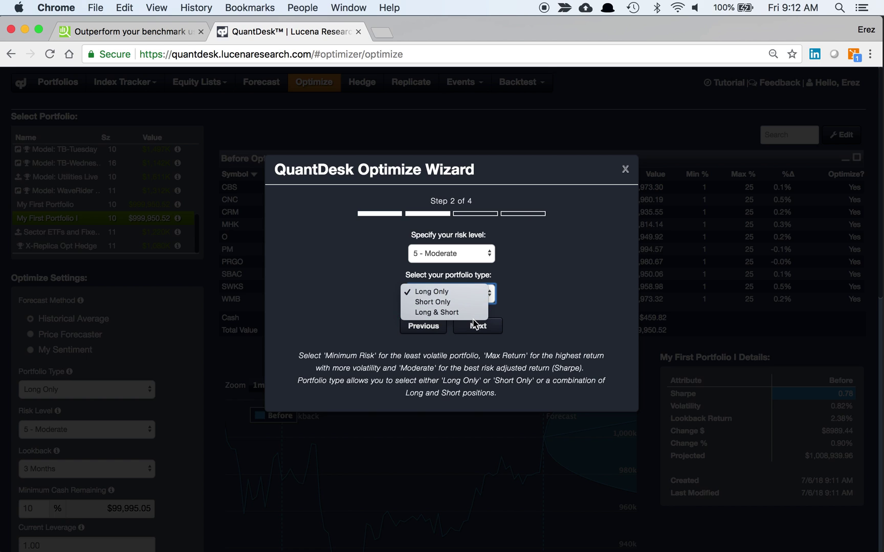
pyautogui.click(435, 291)
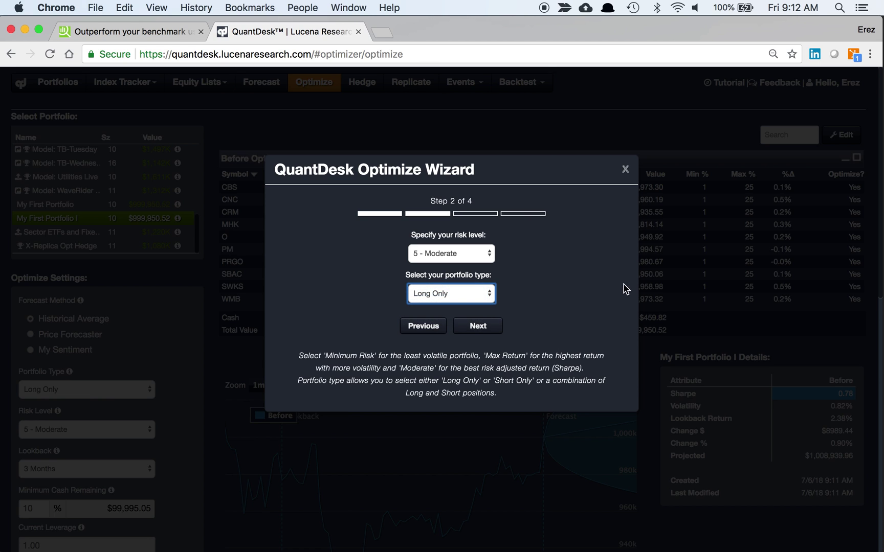
pyautogui.click(479, 327)
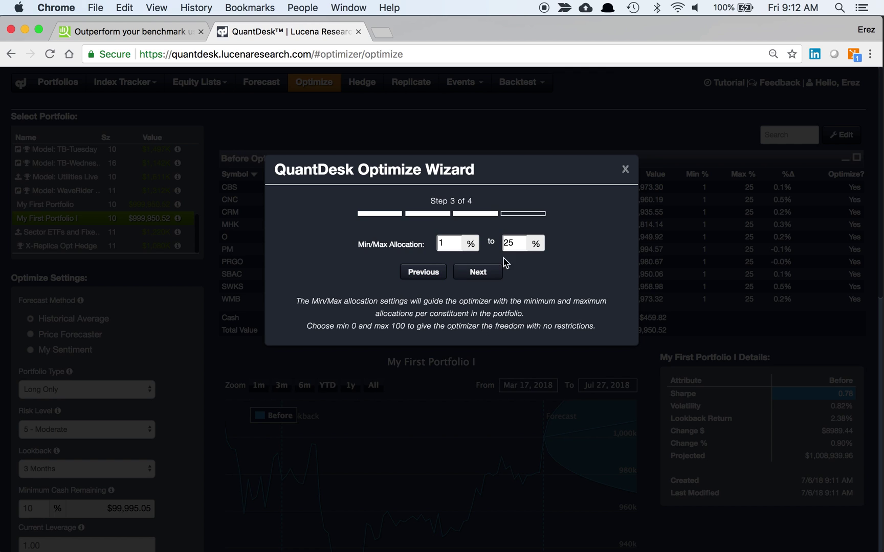
pyautogui.click(479, 273)
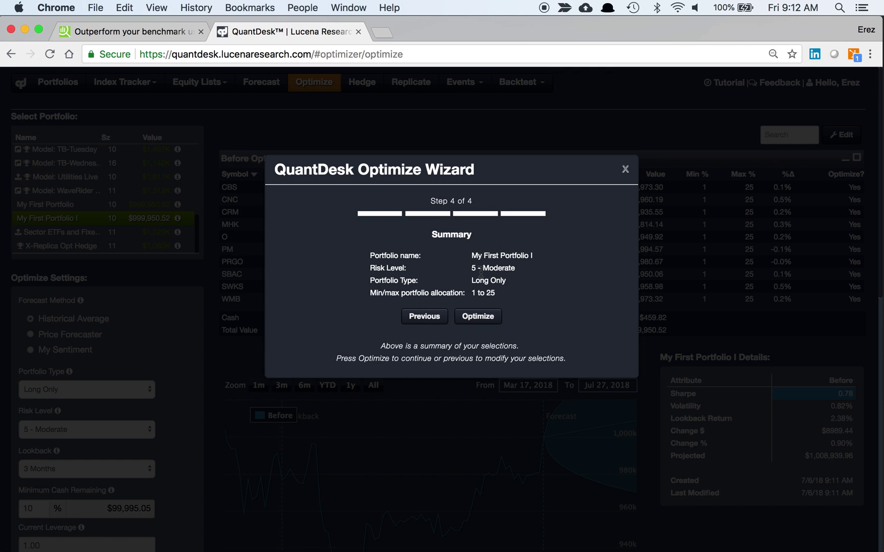
pyautogui.click(489, 318)
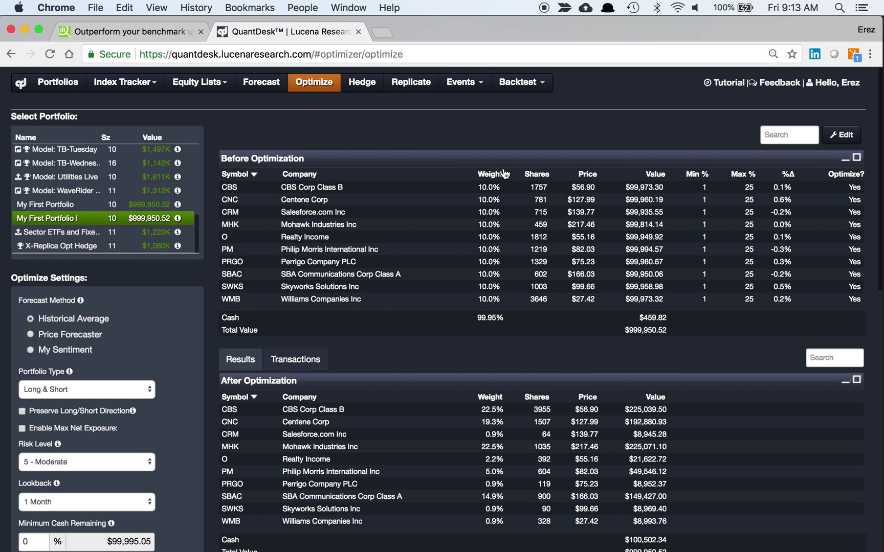
pyautogui.scroll(-5, 495, 276)
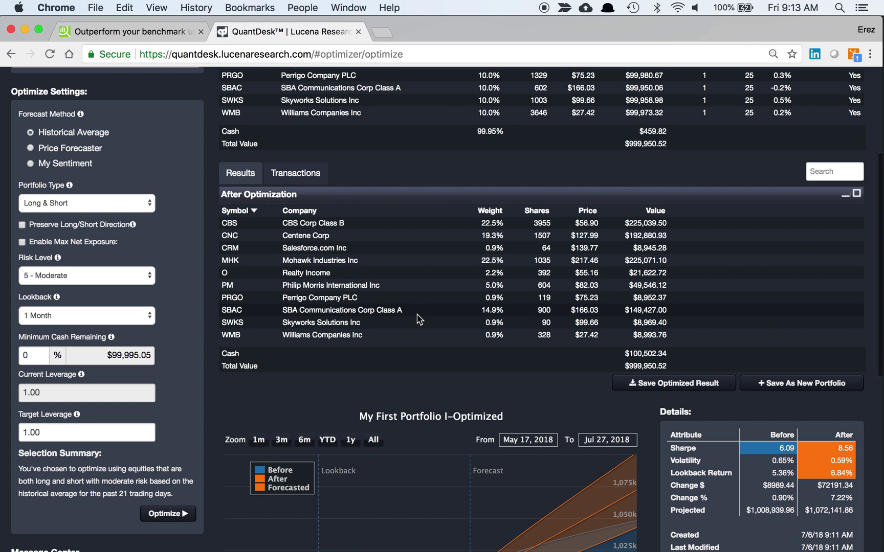
pyautogui.scroll(-5, 418, 321)
pyautogui.scroll(-5, 418, 320)
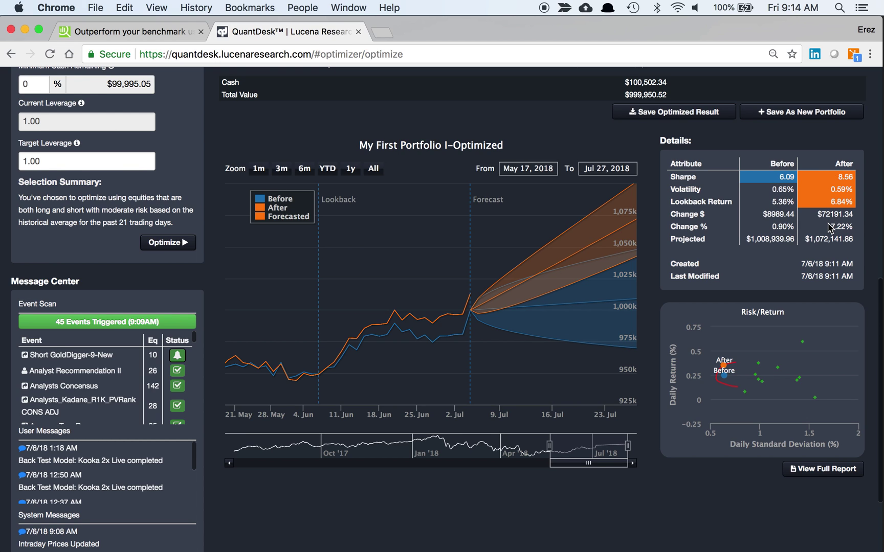
pyautogui.click(697, 328)
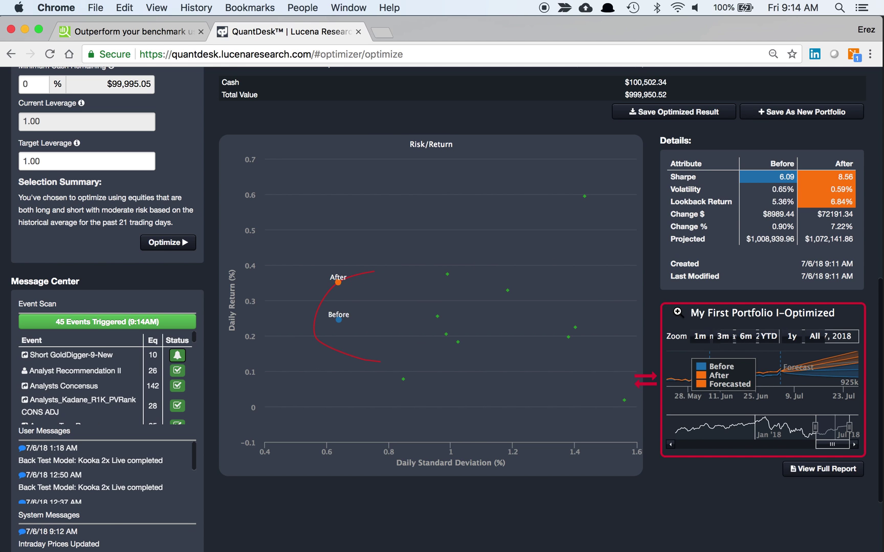
pyautogui.click(677, 311)
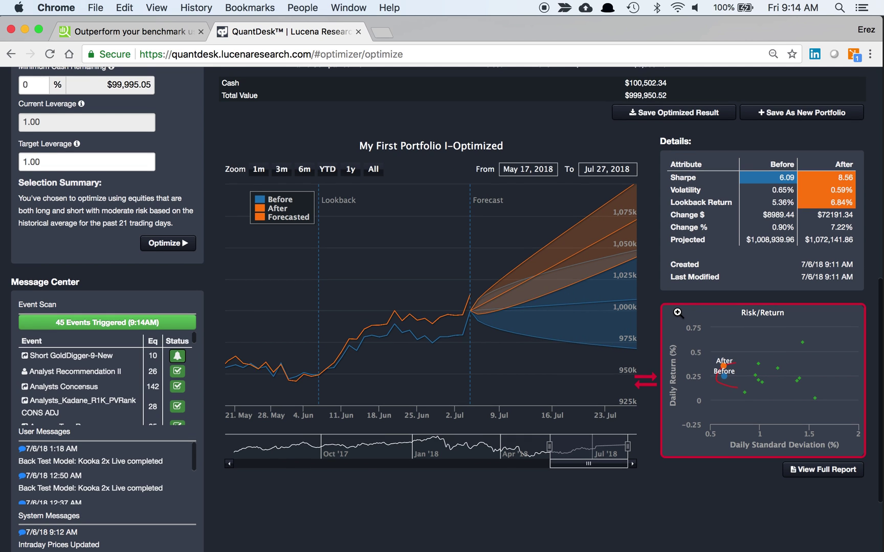
pyautogui.scroll(5, 413, 151)
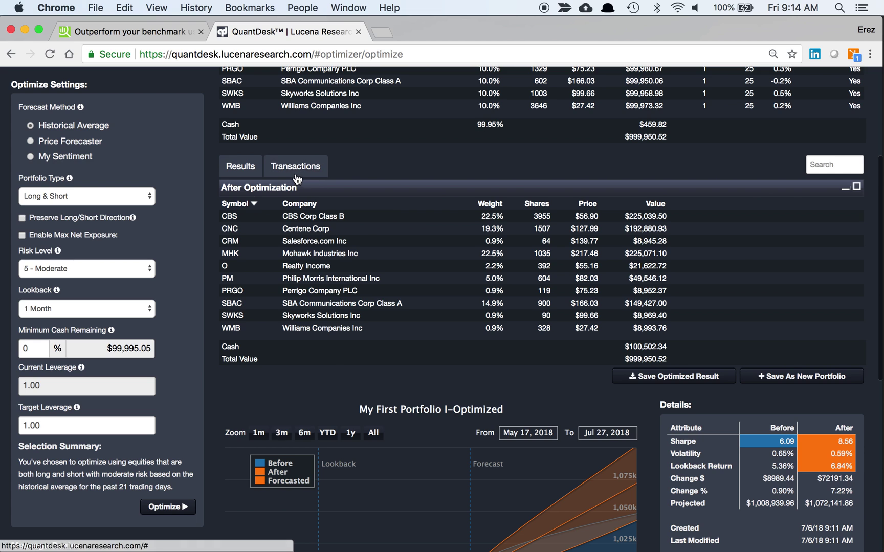
# Review the suggested rebalancing transactions, then return to the After Optimization results table.
pyautogui.click(295, 173)
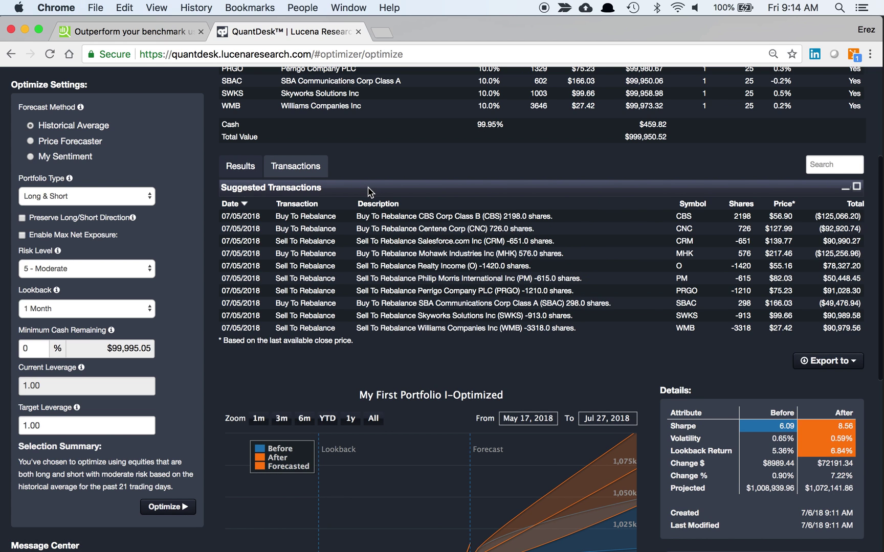
pyautogui.scroll(5, 413, 235)
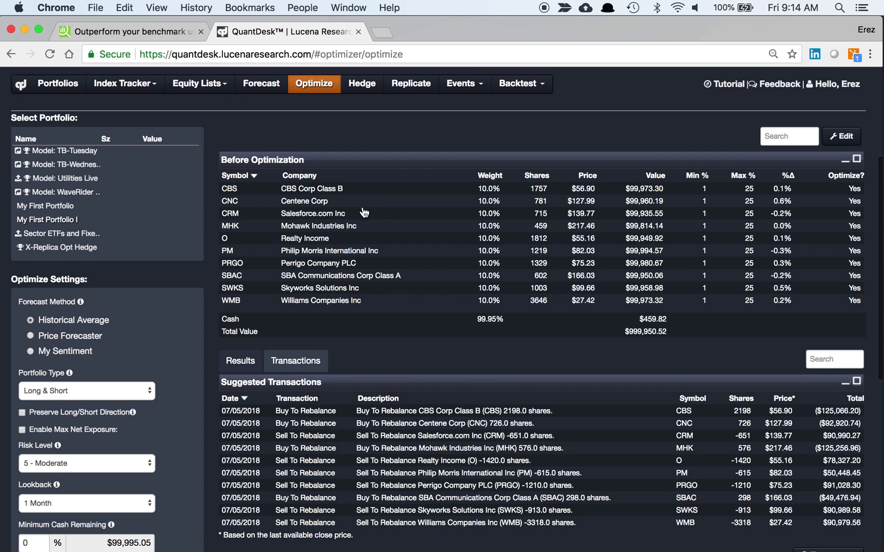
pyautogui.scroll(-4, 414, 241)
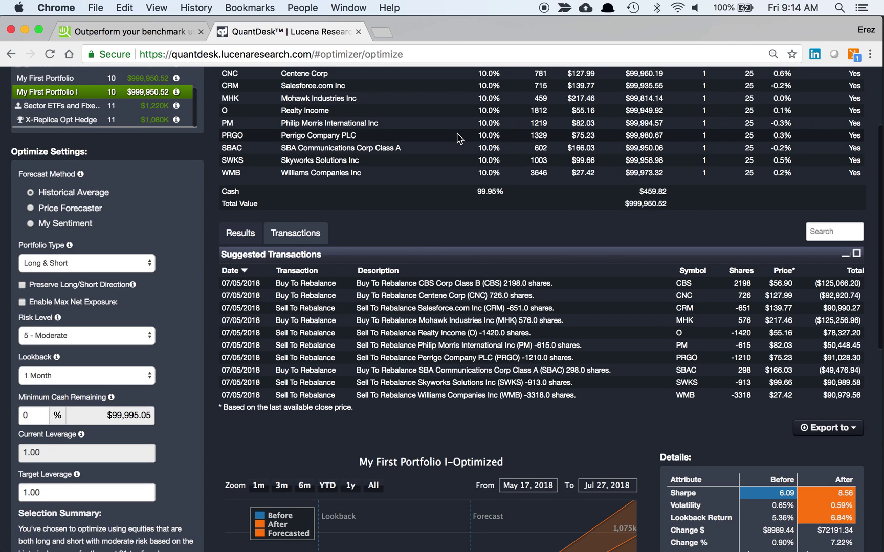
pyautogui.scroll(5, 457, 135)
pyautogui.scroll(-4, 459, 137)
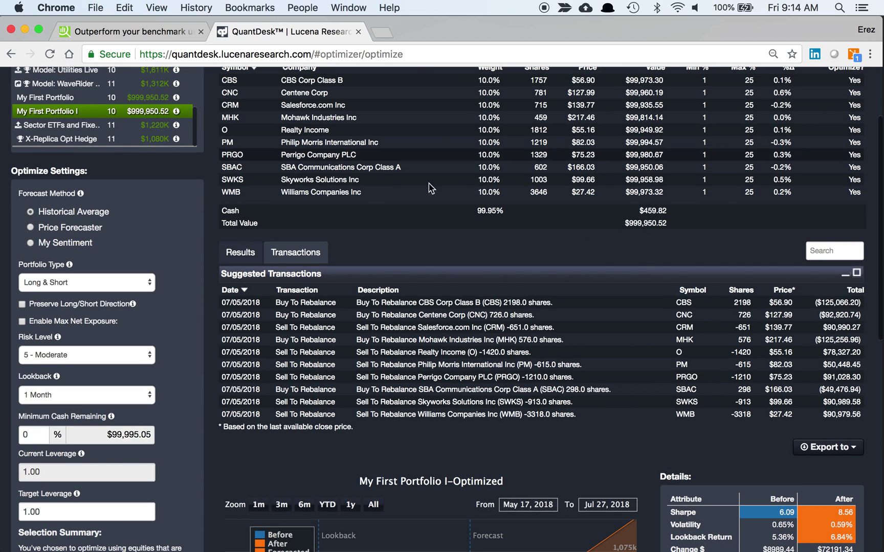
pyautogui.click(238, 252)
# Save the optimized result into My First Portfolio I and check the reloaded weights.
pyautogui.click(682, 462)
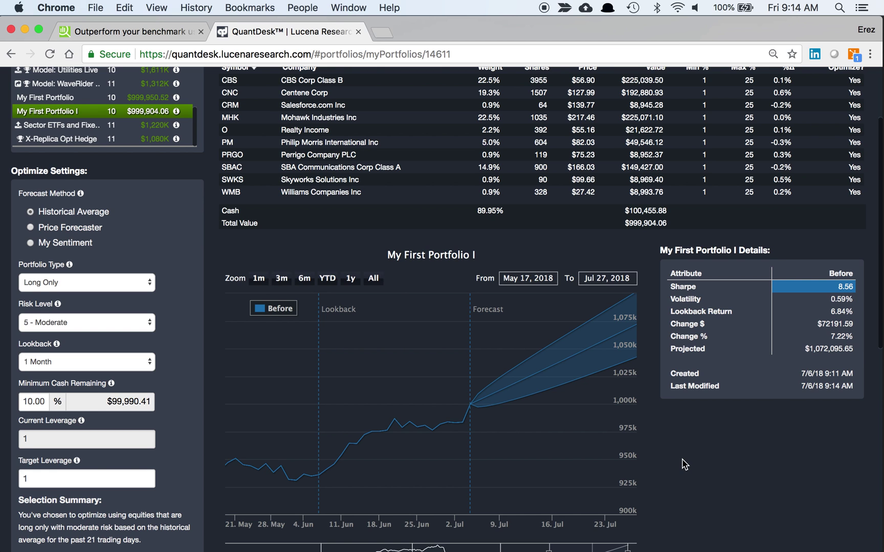
pyautogui.scroll(5, 492, 376)
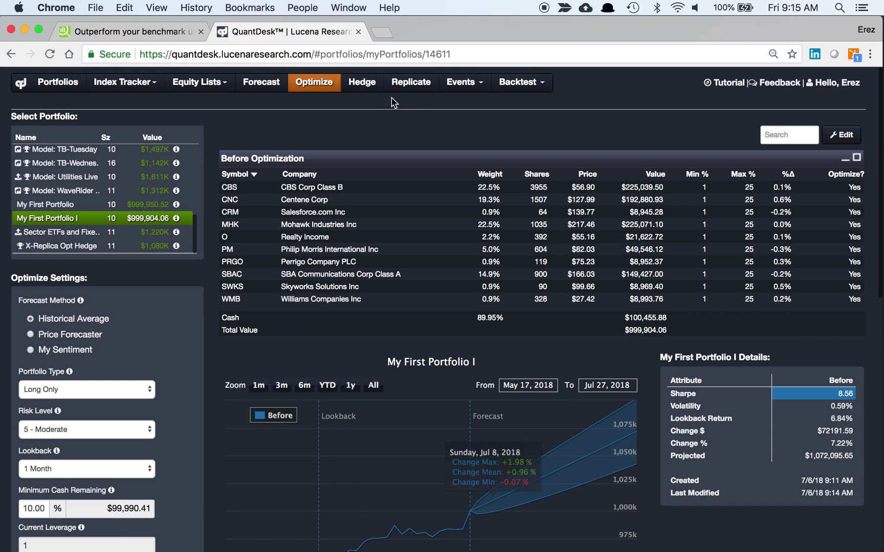
# Start Hedge Wizard Mode and confirm My First Portfolio I as the portfolio to hedge.
pyautogui.click(362, 85)
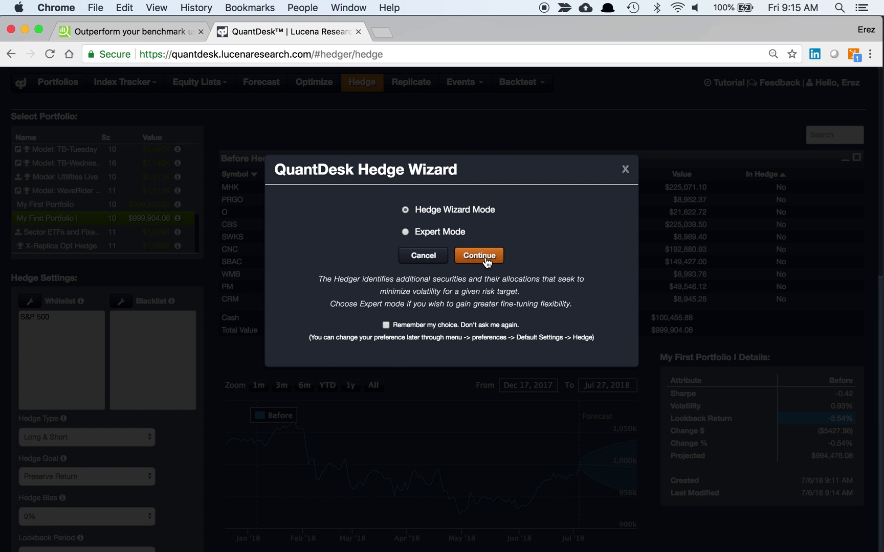
pyautogui.click(483, 260)
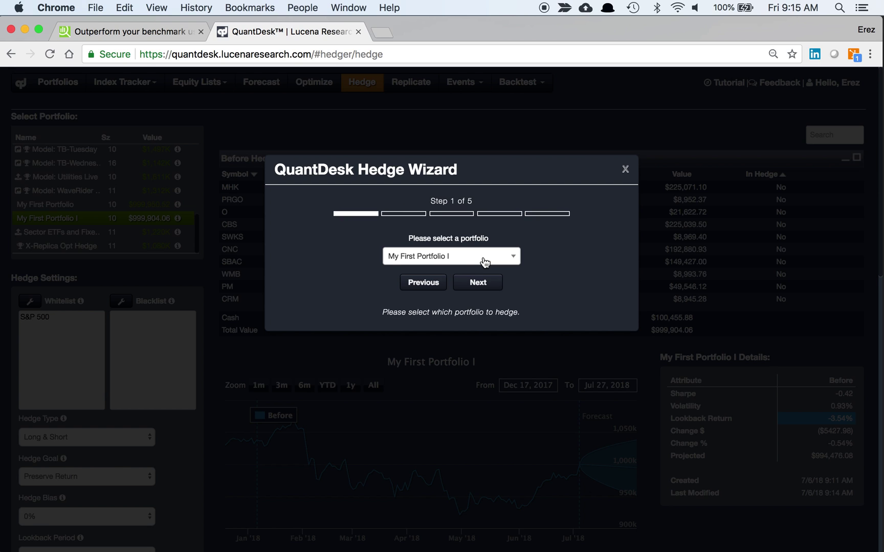
pyautogui.click(483, 284)
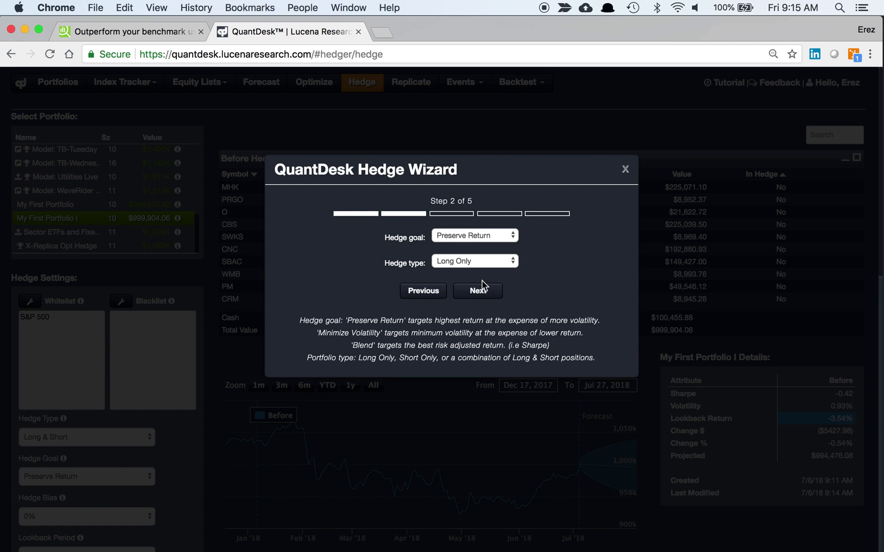
# Keep Preserve Return as goal, set hedge type Long & Short, and accept the S&P 500 universe.
pyautogui.click(503, 235)
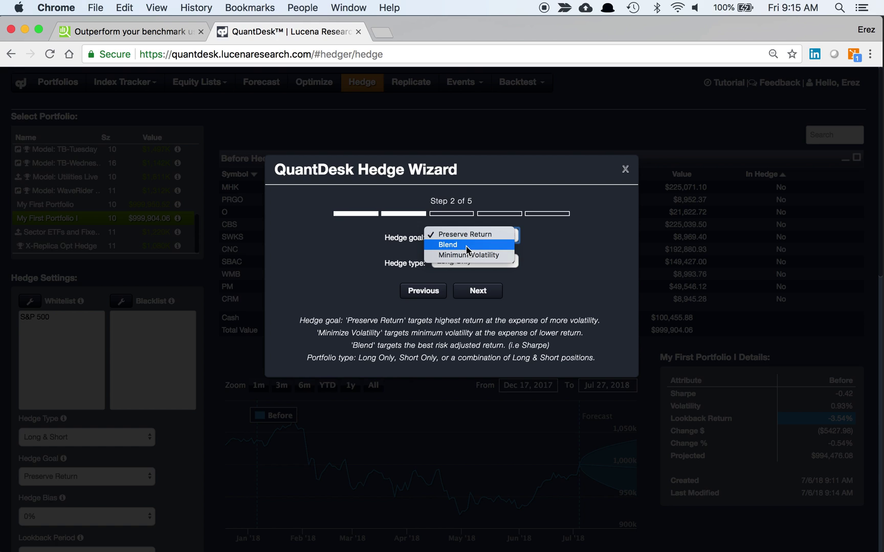
pyautogui.click(477, 234)
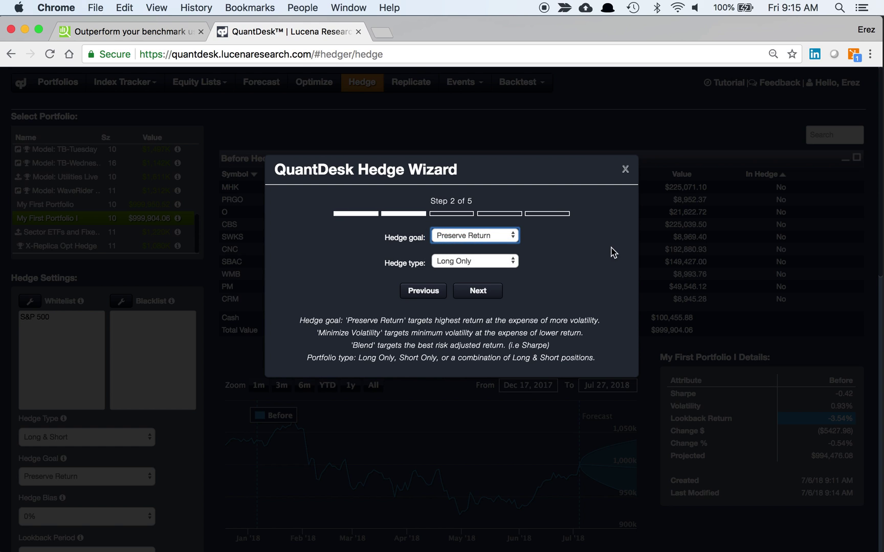
pyautogui.click(496, 265)
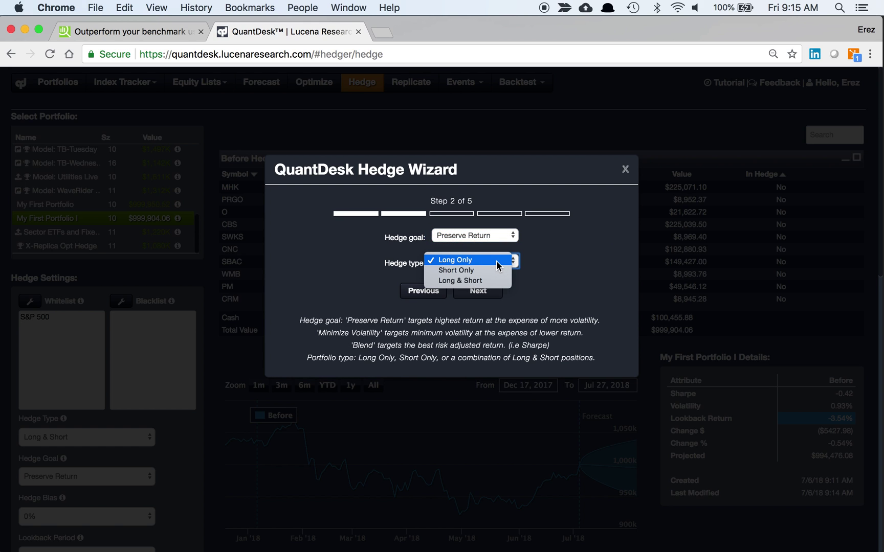
pyautogui.click(491, 281)
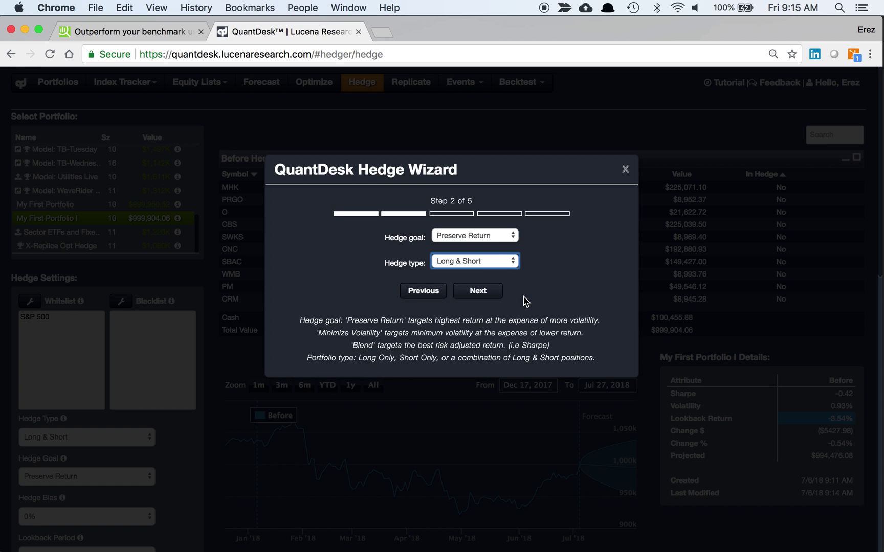
pyautogui.click(478, 291)
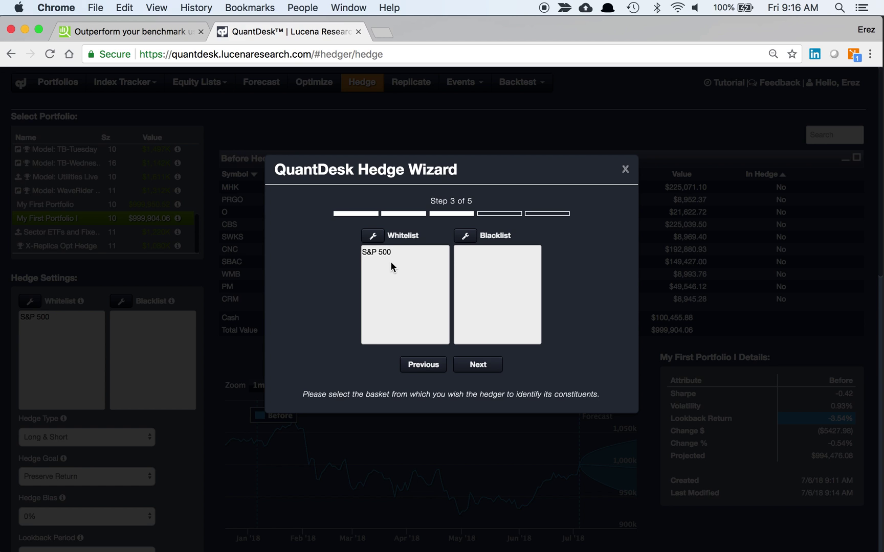
pyautogui.click(483, 356)
# Limit the hedge to 20 equities and run the hedge calculation.
pyautogui.click(502, 244)
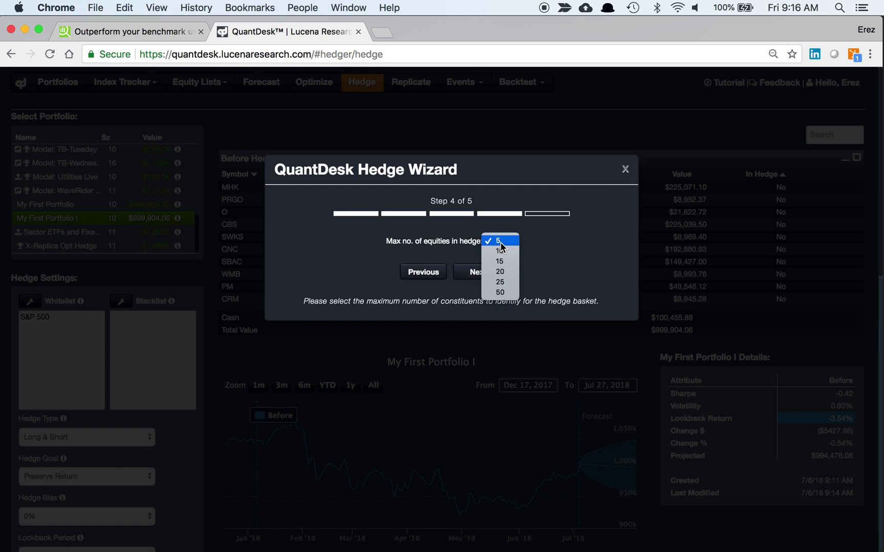
pyautogui.click(505, 275)
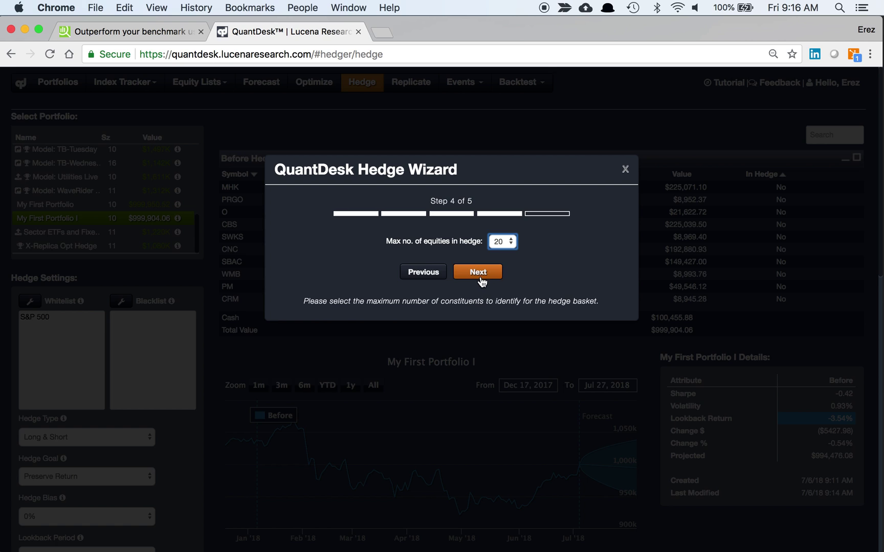
pyautogui.click(479, 279)
pyautogui.click(488, 332)
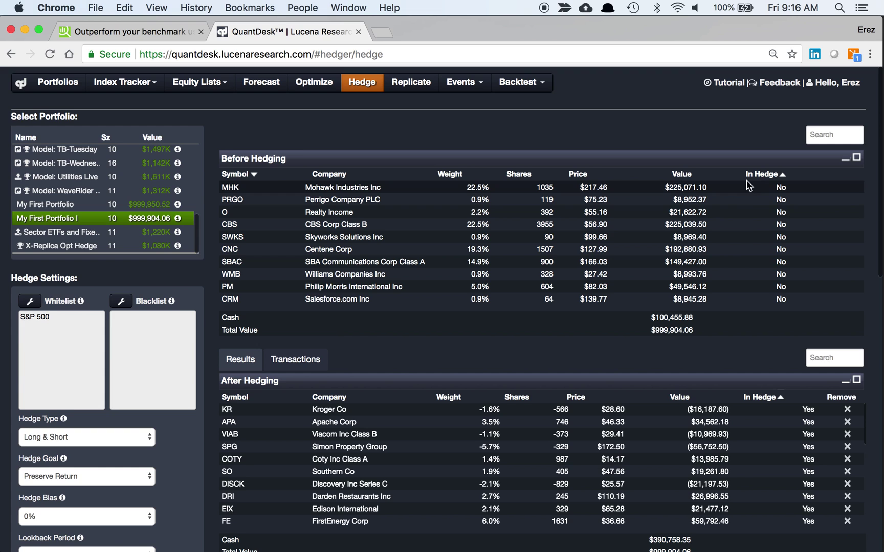
pyautogui.scroll(-4, 568, 381)
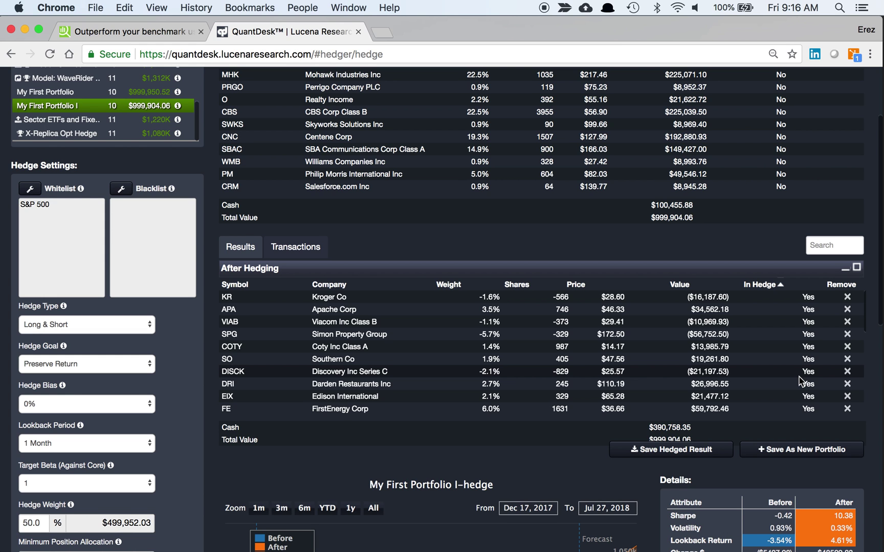
pyautogui.scroll(-8, 801, 380)
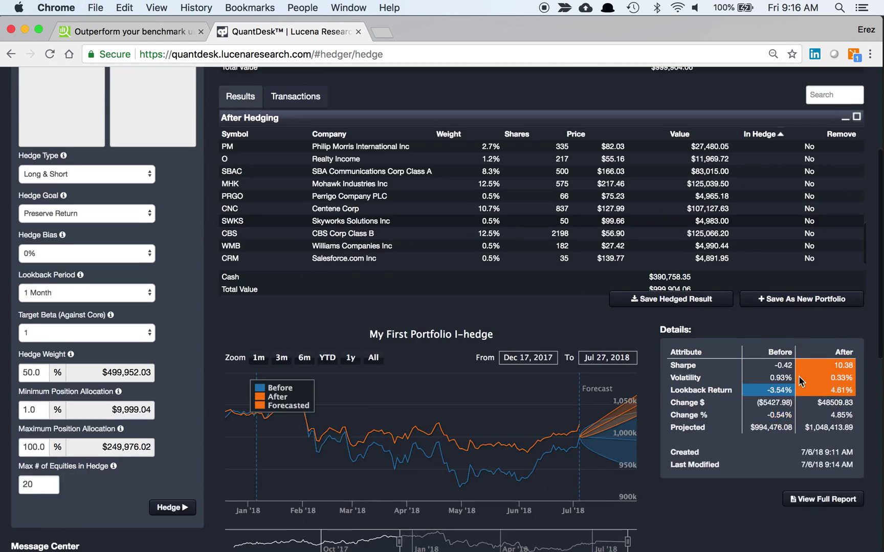
pyautogui.scroll(-5, 799, 379)
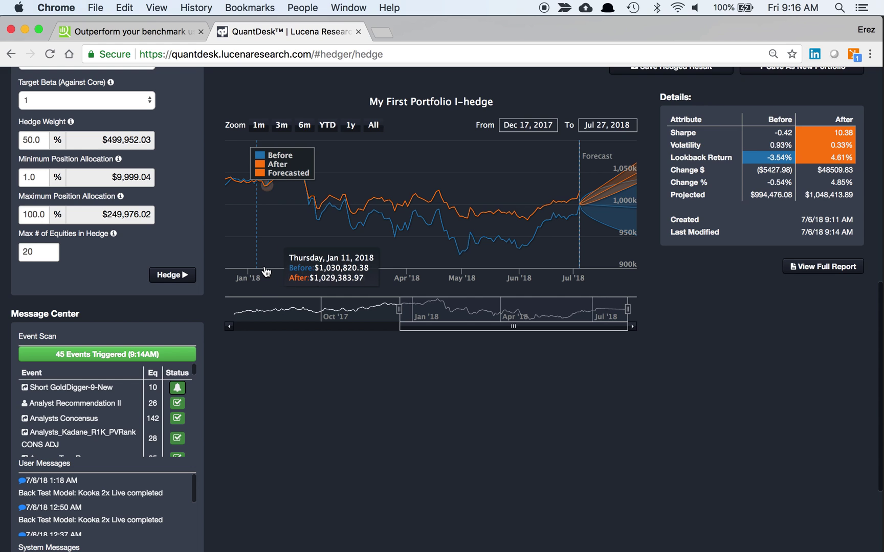
pyautogui.scroll(5, 264, 272)
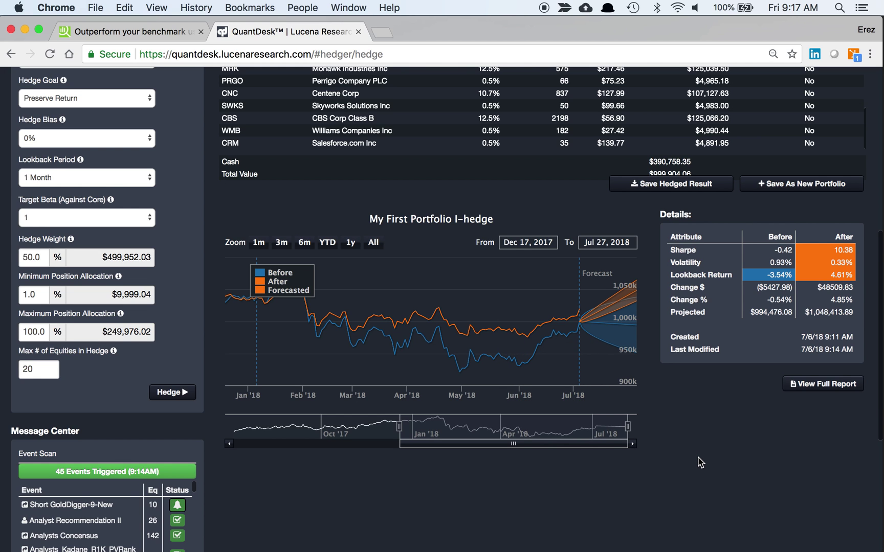
pyautogui.scroll(5, 700, 462)
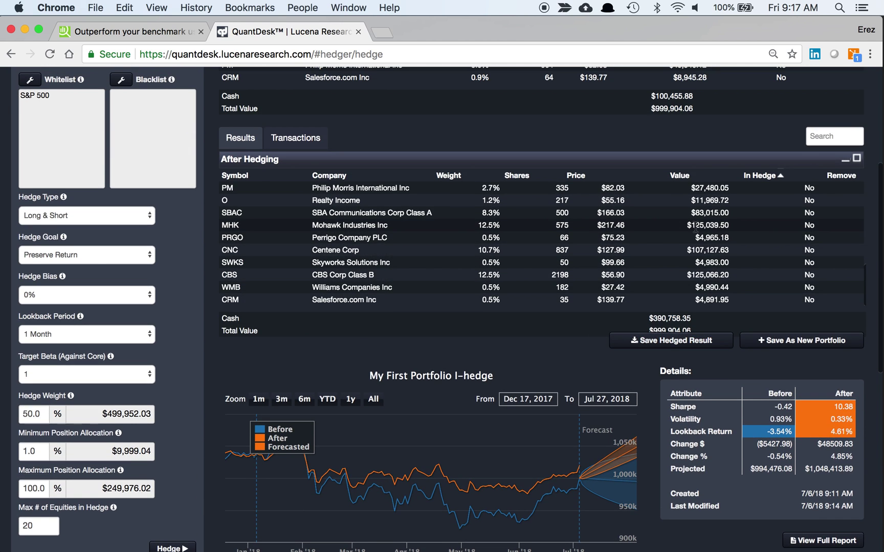
pyautogui.scroll(10, 694, 199)
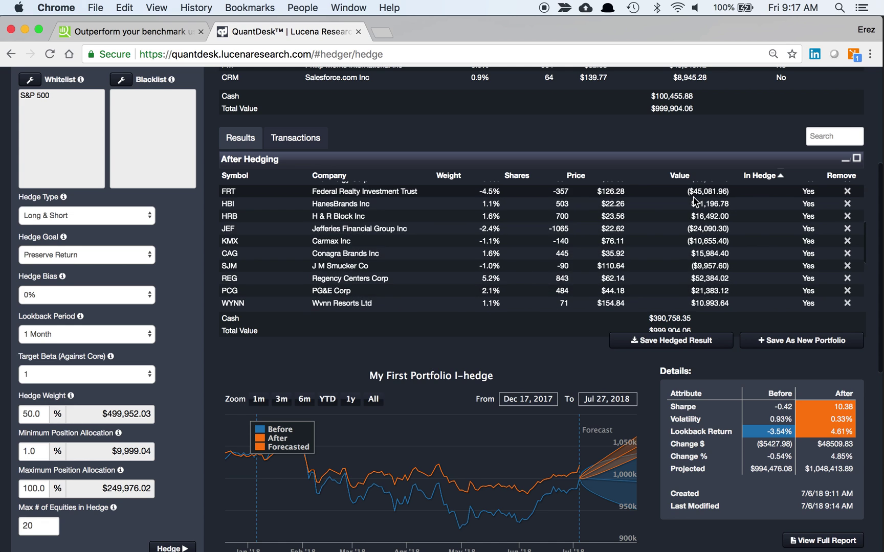
pyautogui.scroll(5, 694, 199)
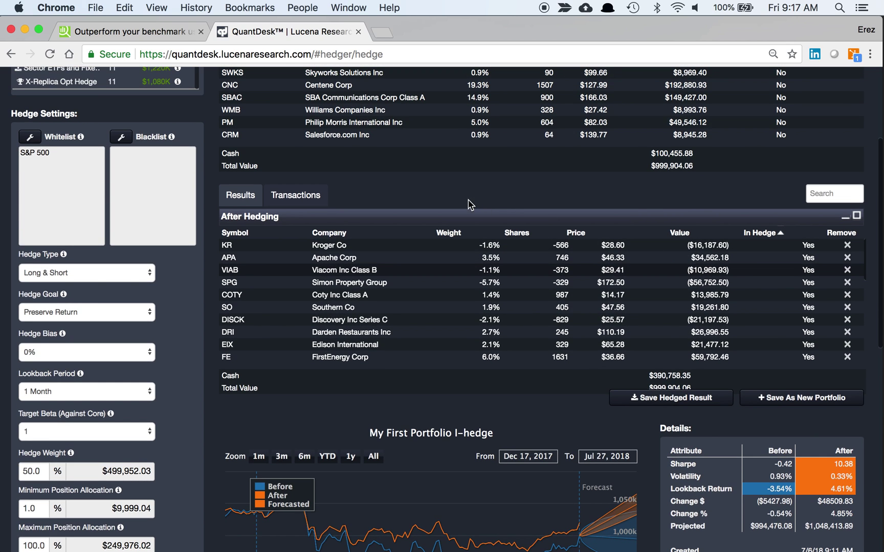
pyautogui.scroll(5, 468, 205)
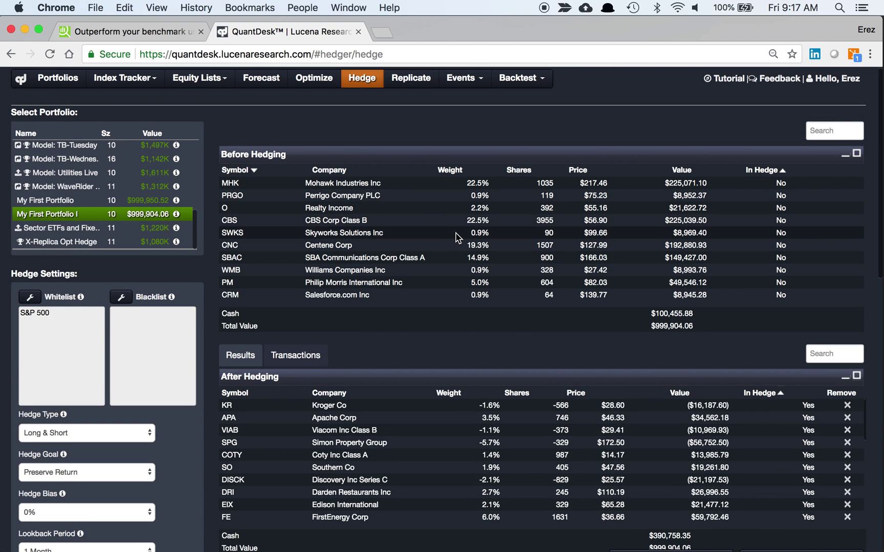
pyautogui.scroll(-8, 457, 238)
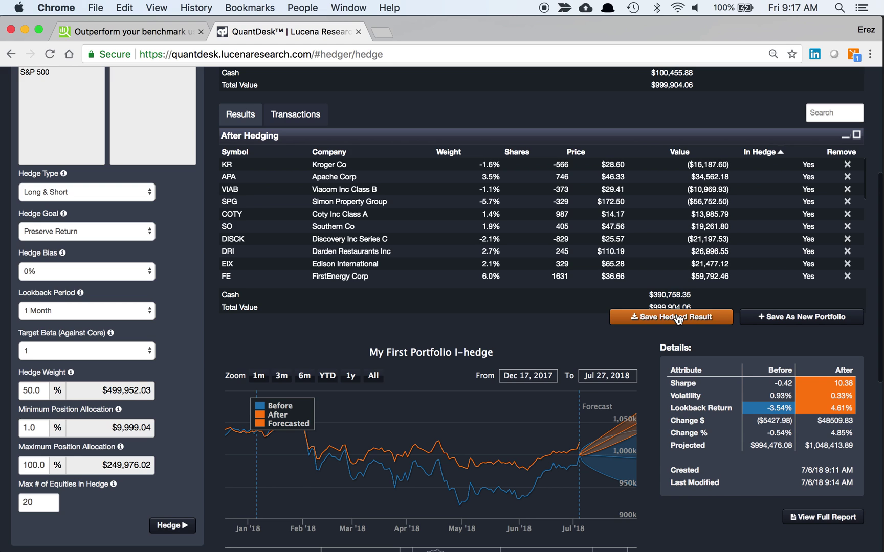
# Review the hedge transactions, return to Results, and save the hedged result.
pyautogui.click(291, 118)
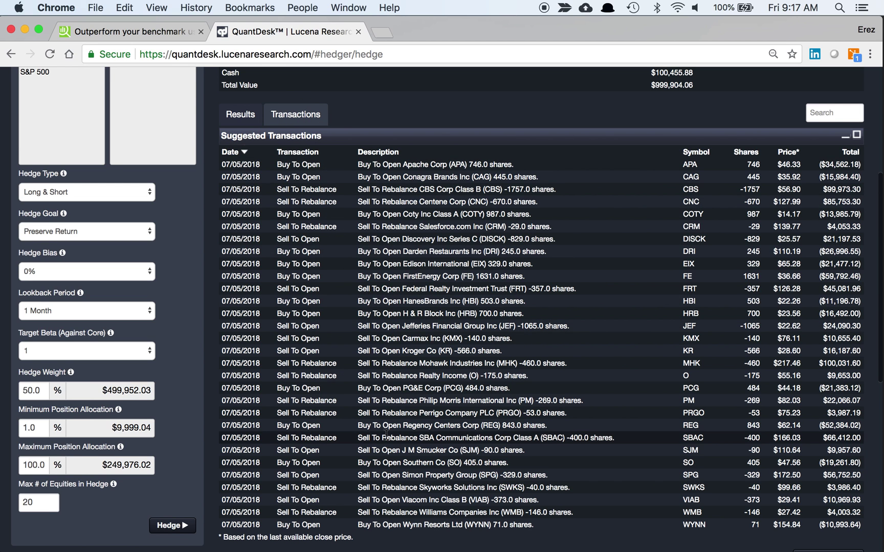
pyautogui.click(230, 119)
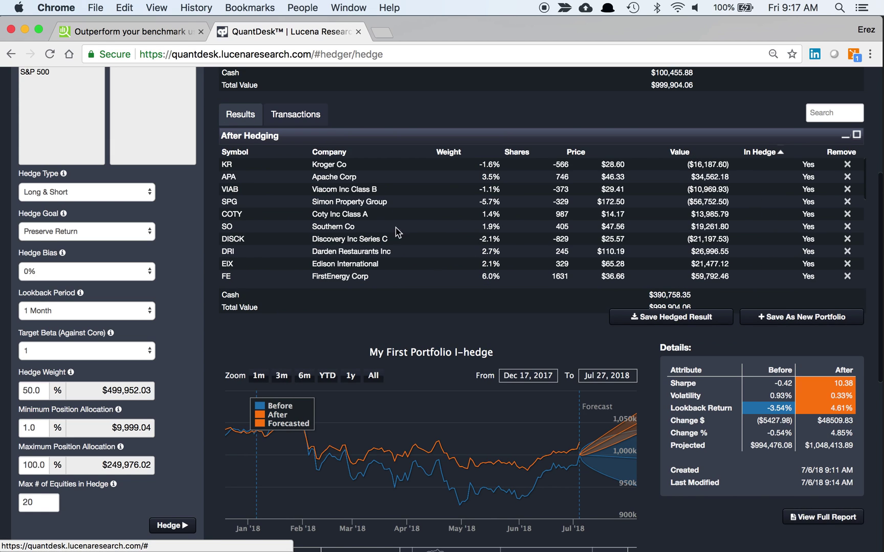
pyautogui.click(668, 322)
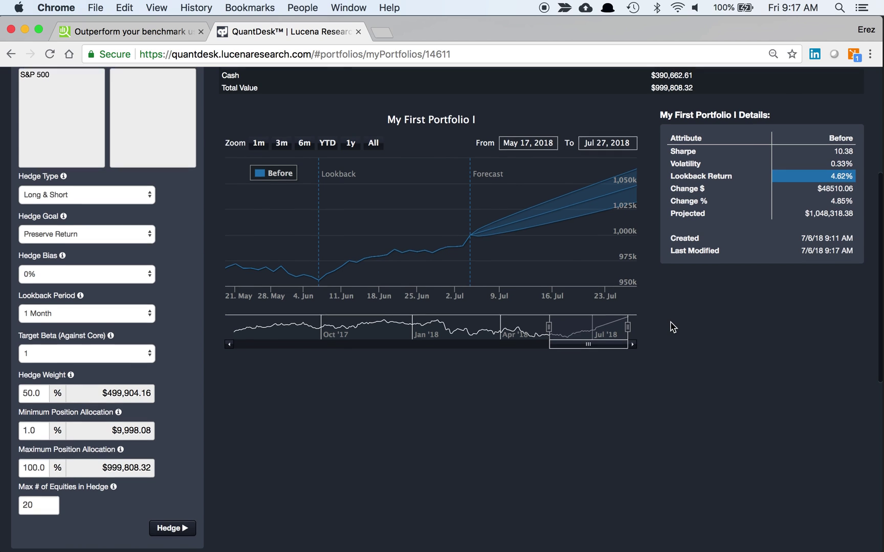
pyautogui.scroll(4, 672, 327)
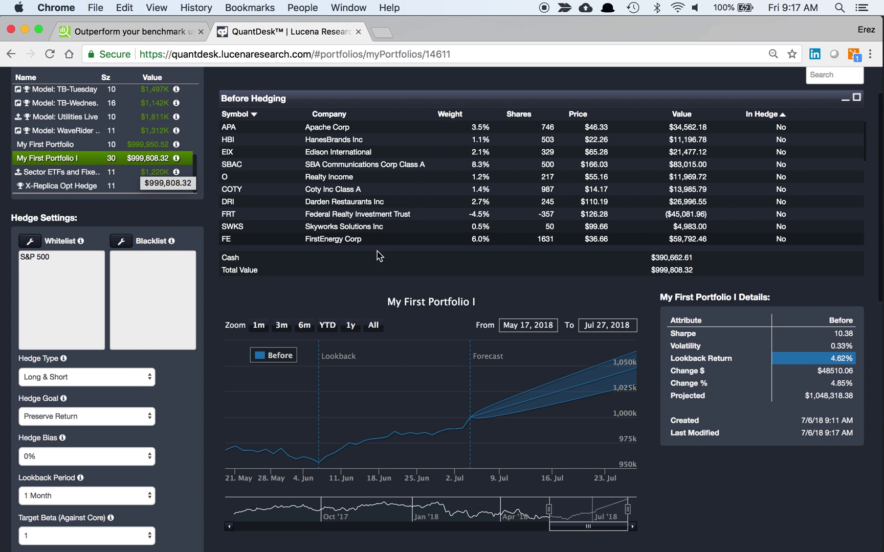
pyautogui.scroll(3, 424, 347)
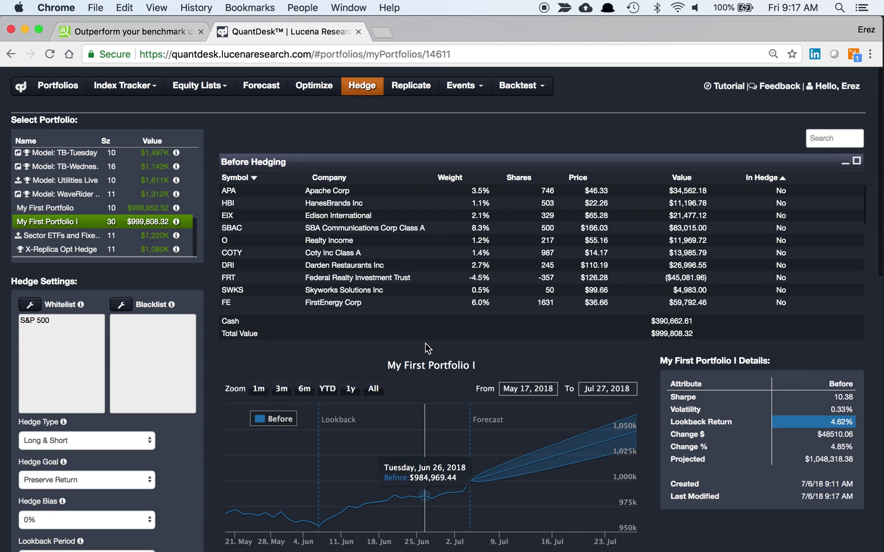